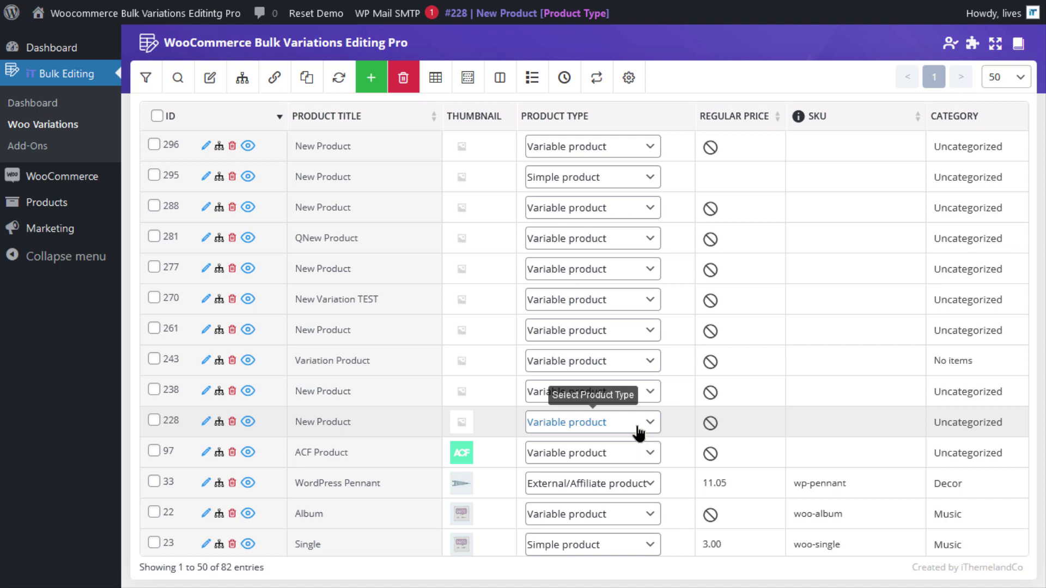
Step: Filter the products to the Hoodies and Tshirts categories, keeping OR matching
{"action": "left_click", "coordinate": [149, 80]}
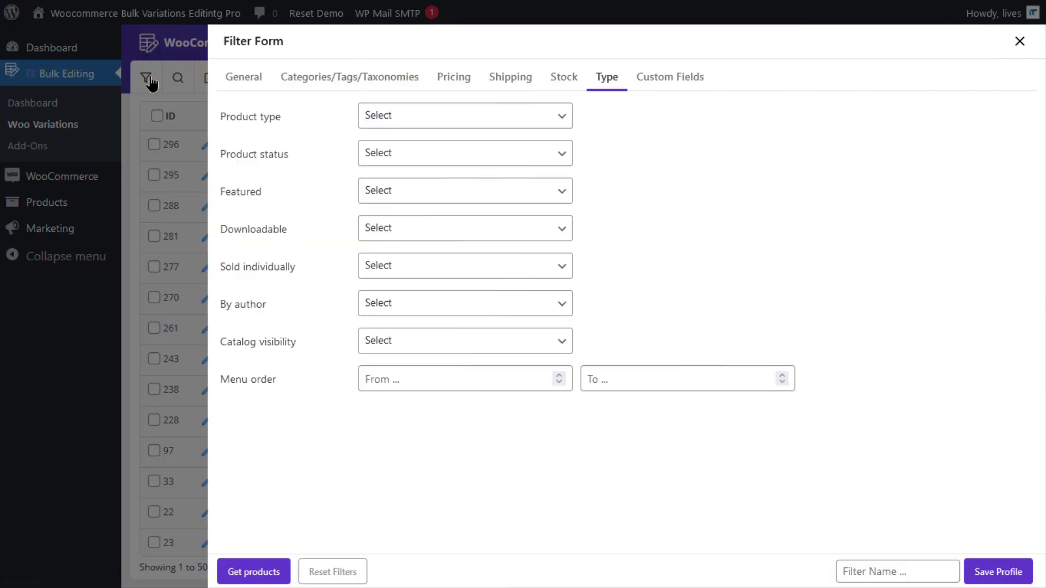
{"action": "left_click", "coordinate": [334, 81]}
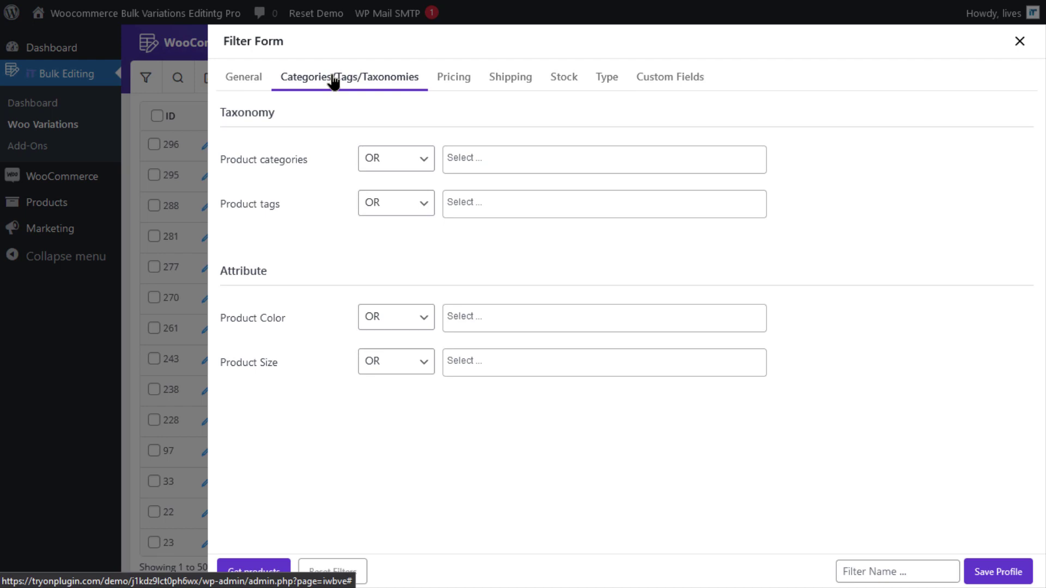
{"action": "left_click", "coordinate": [401, 160]}
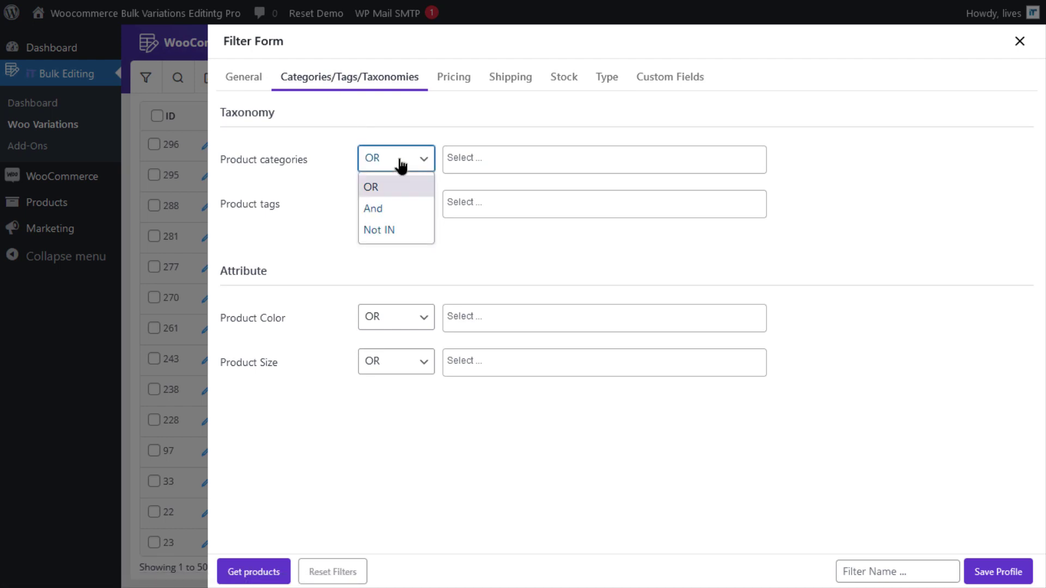
{"action": "left_click", "coordinate": [406, 188]}
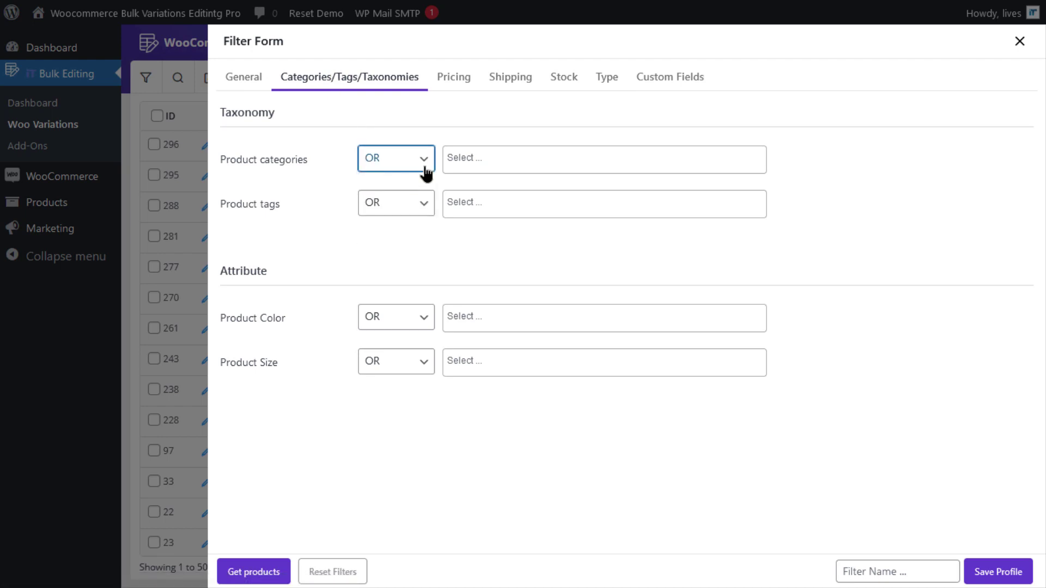
{"action": "left_click", "coordinate": [556, 156]}
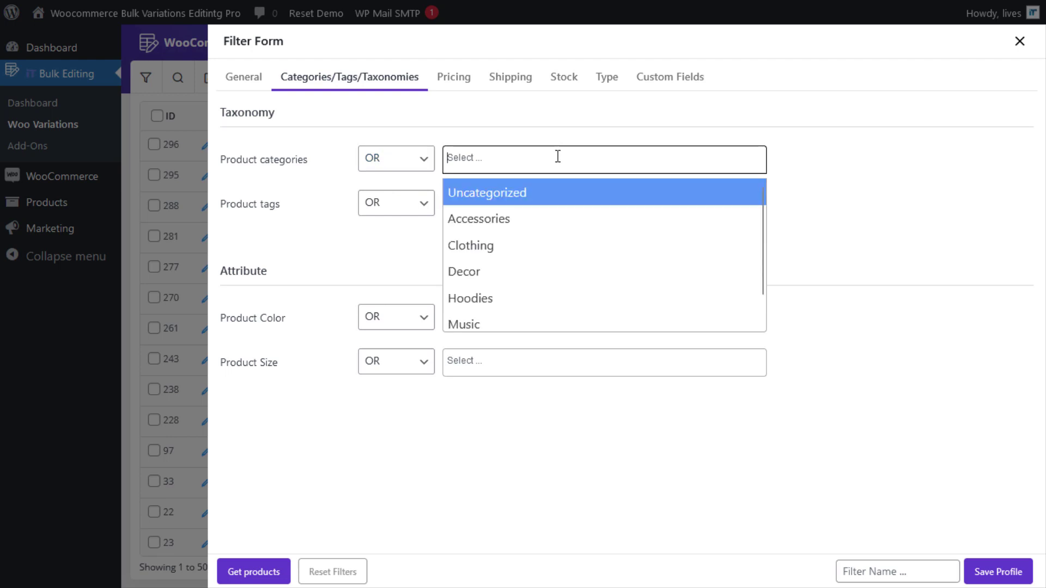
{"action": "left_click", "coordinate": [539, 299]}
{"action": "left_click", "coordinate": [558, 157]}
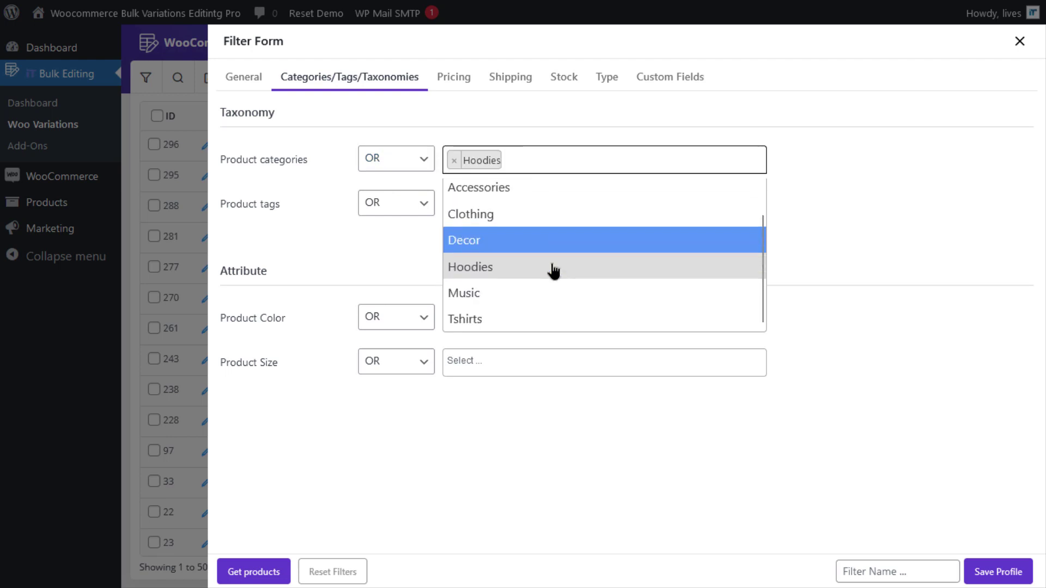
{"action": "left_click", "coordinate": [524, 318]}
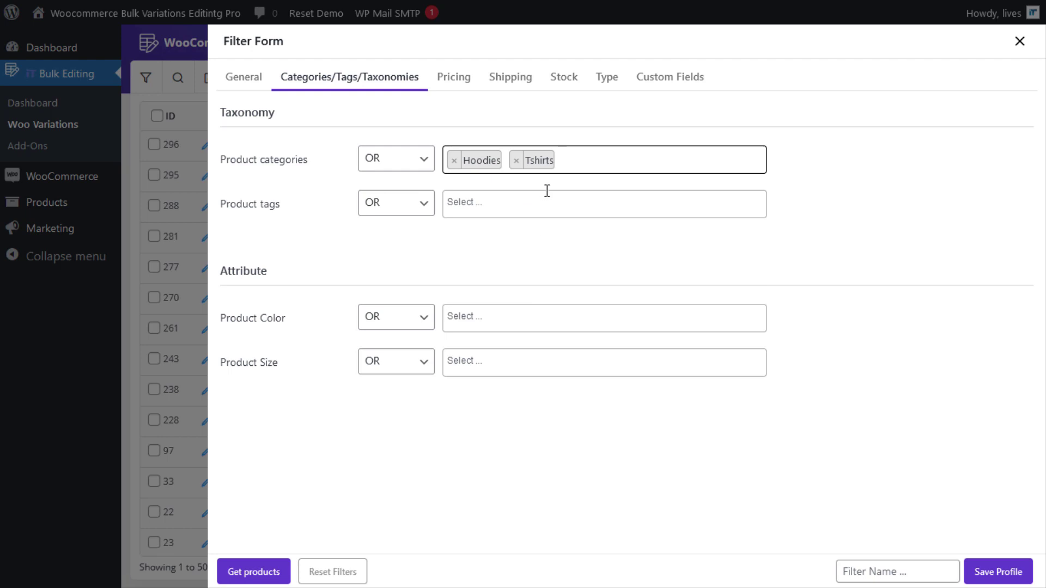
Step: Limit the filter to Variable product and fetch the matching products
{"action": "left_click", "coordinate": [607, 78]}
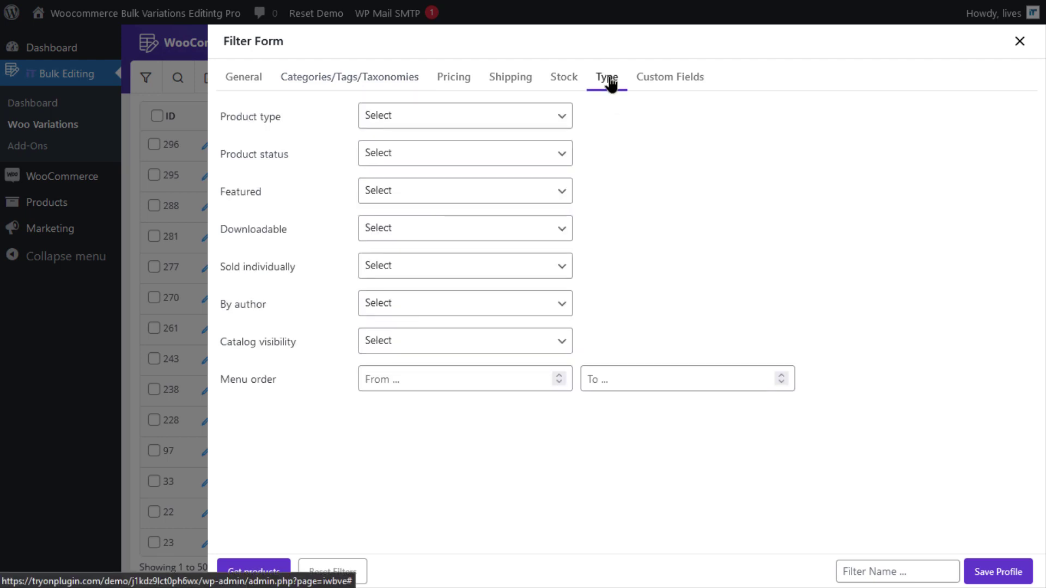
{"action": "left_click", "coordinate": [488, 117]}
{"action": "left_click", "coordinate": [447, 231]}
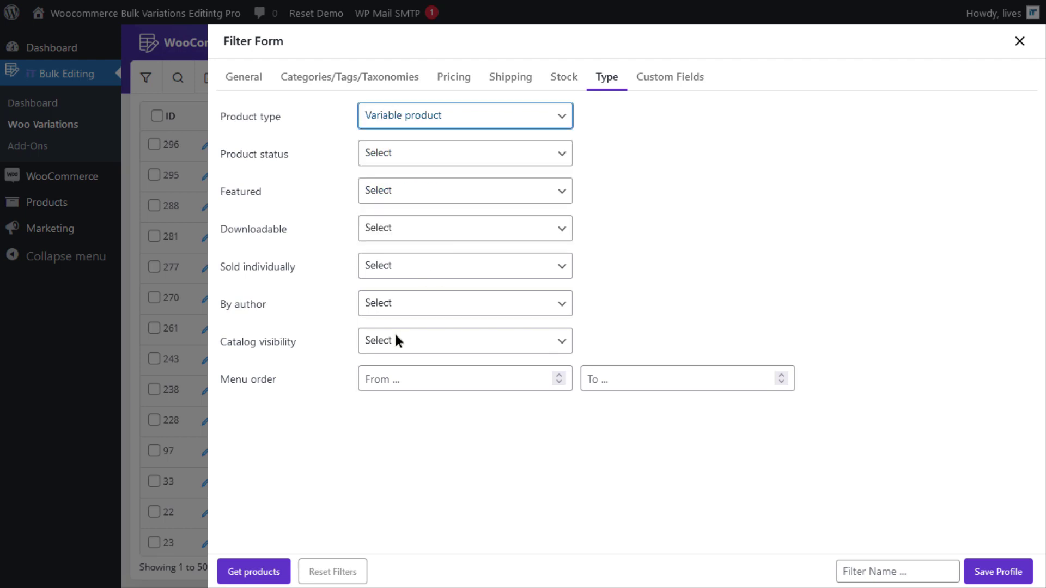
{"action": "left_click", "coordinate": [260, 578]}
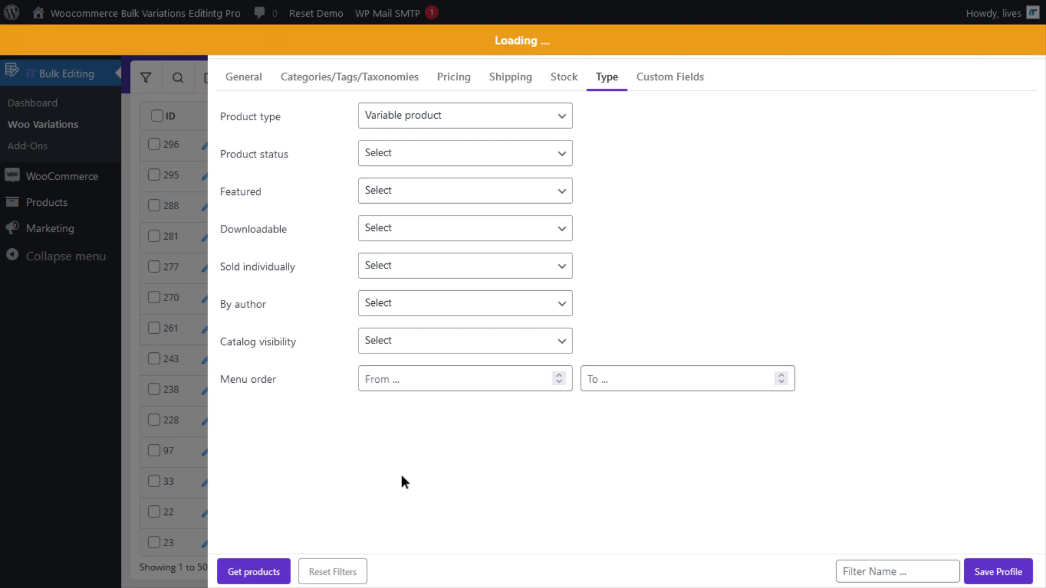
Step: Select the two filtered products and start Manage Variations for them
{"action": "left_click", "coordinate": [1029, 56]}
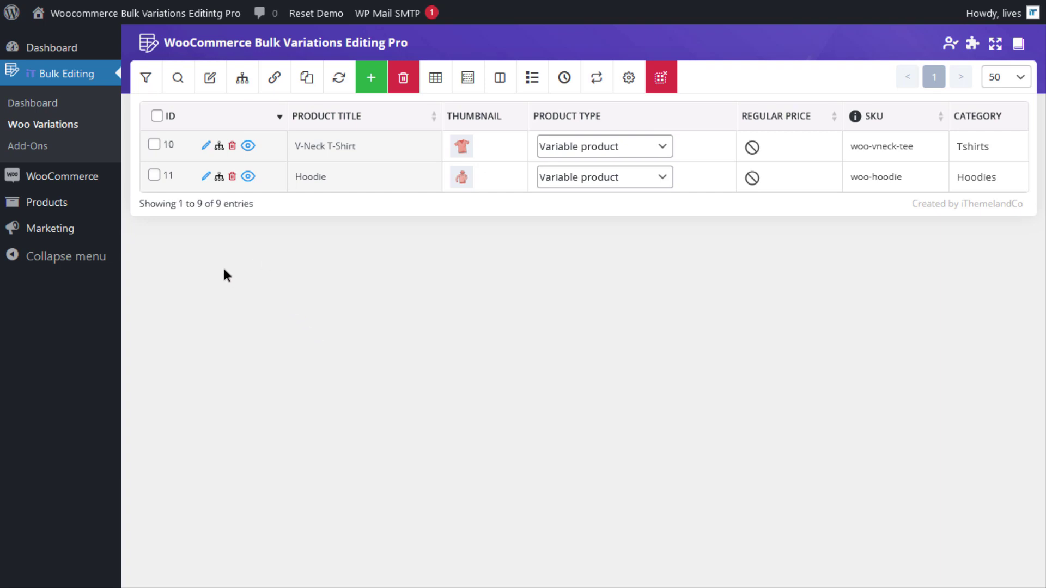
{"action": "left_click", "coordinate": [153, 176]}
{"action": "left_click", "coordinate": [154, 145]}
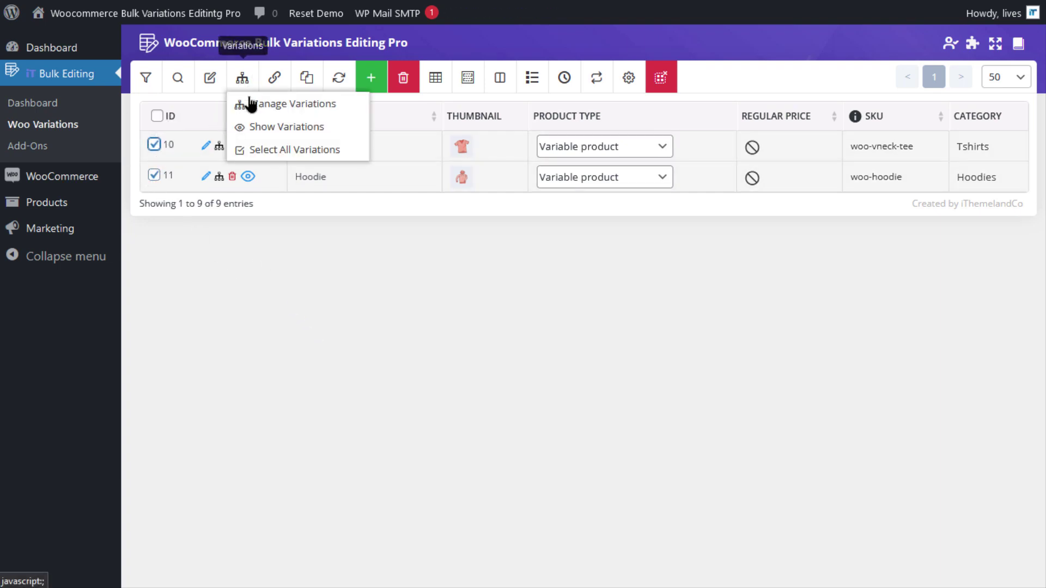
{"action": "left_click", "coordinate": [269, 106]}
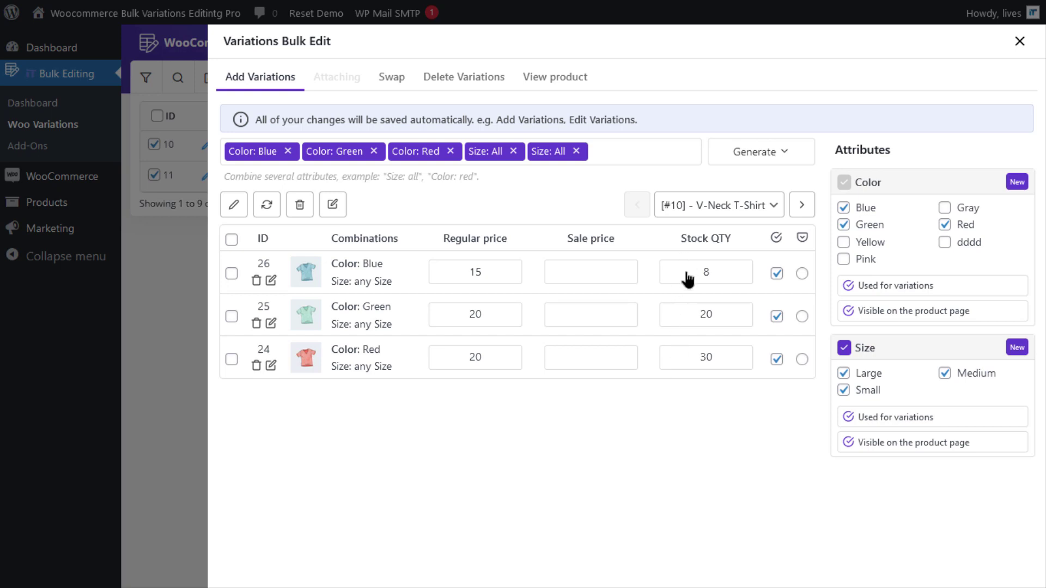
Step: Change row 26's Blue variation Stock QTY to 7 and save it
{"action": "double_click", "coordinate": [699, 272]}
{"action": "type", "text": "5"}
{"action": "left_click", "coordinate": [724, 267]}
{"action": "left_click", "coordinate": [724, 268]}
{"action": "left_click", "coordinate": [725, 268]}
{"action": "key", "text": "Return"}
Step: Enable Manage stock and apply the stock formula 2*X, making Green's stock 40
{"action": "left_click", "coordinate": [272, 323]}
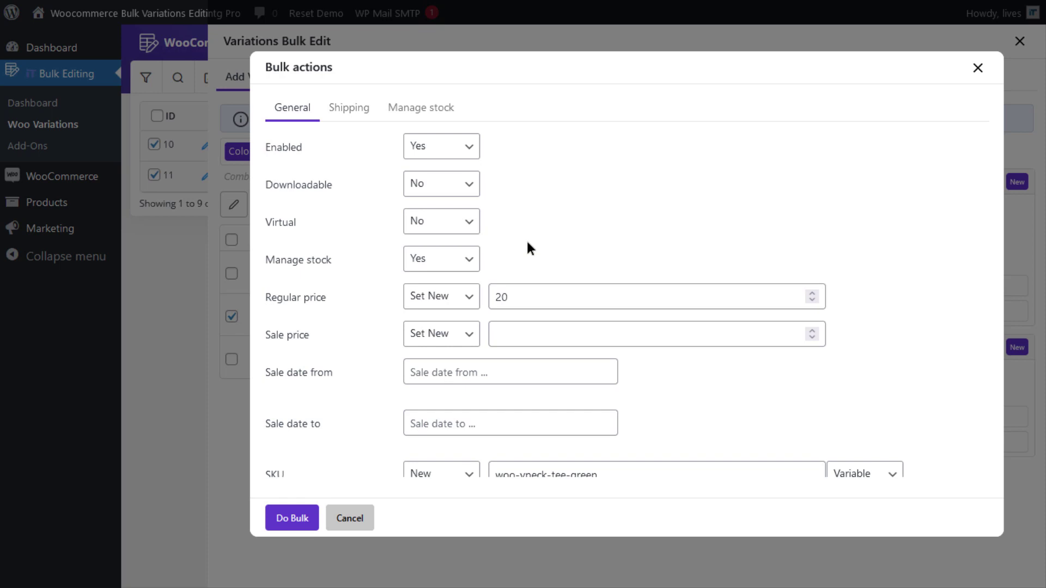
{"action": "left_click", "coordinate": [450, 260]}
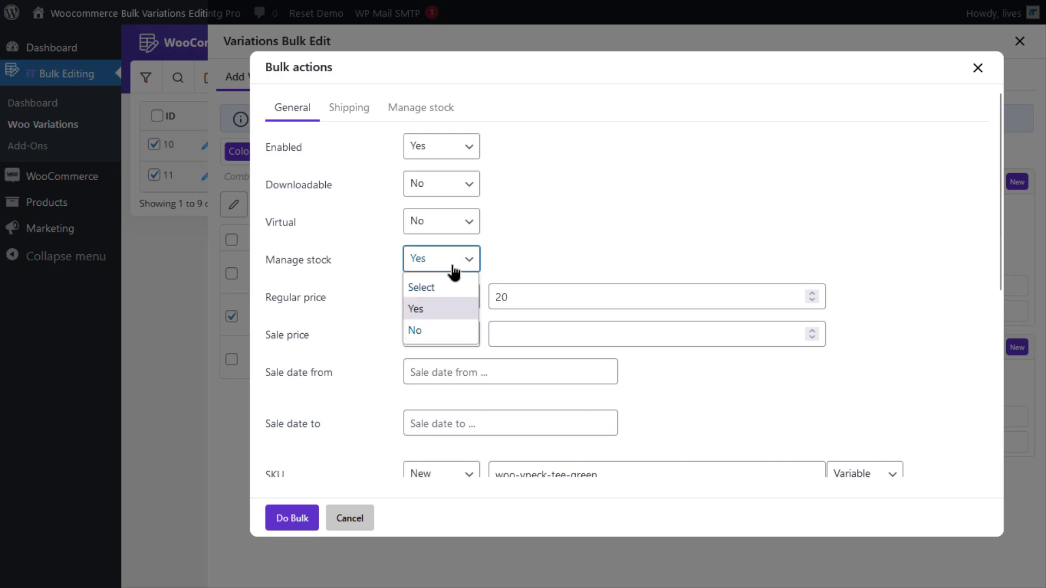
{"action": "left_click", "coordinate": [421, 308]}
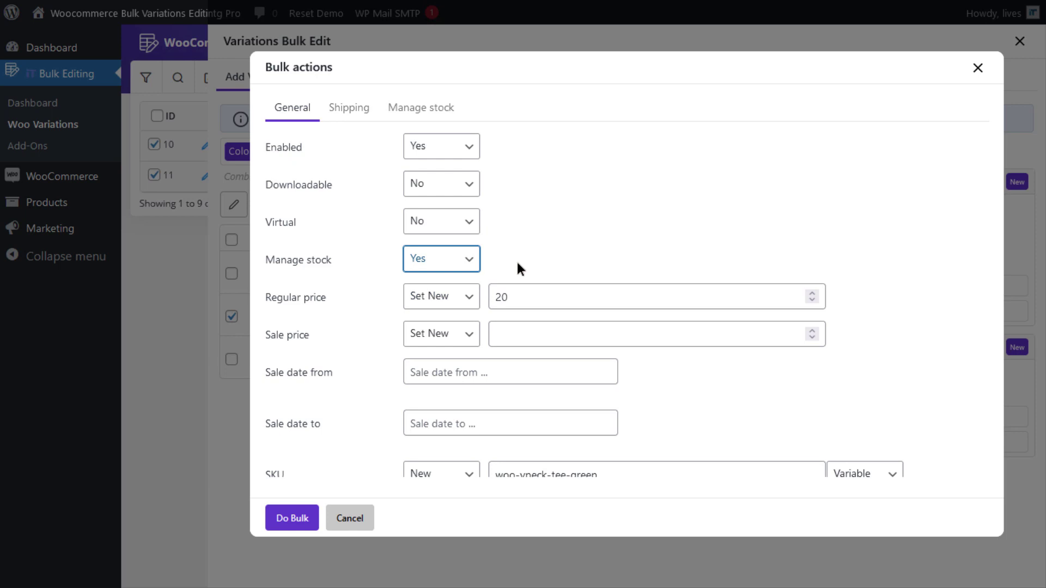
{"action": "left_click", "coordinate": [427, 115]}
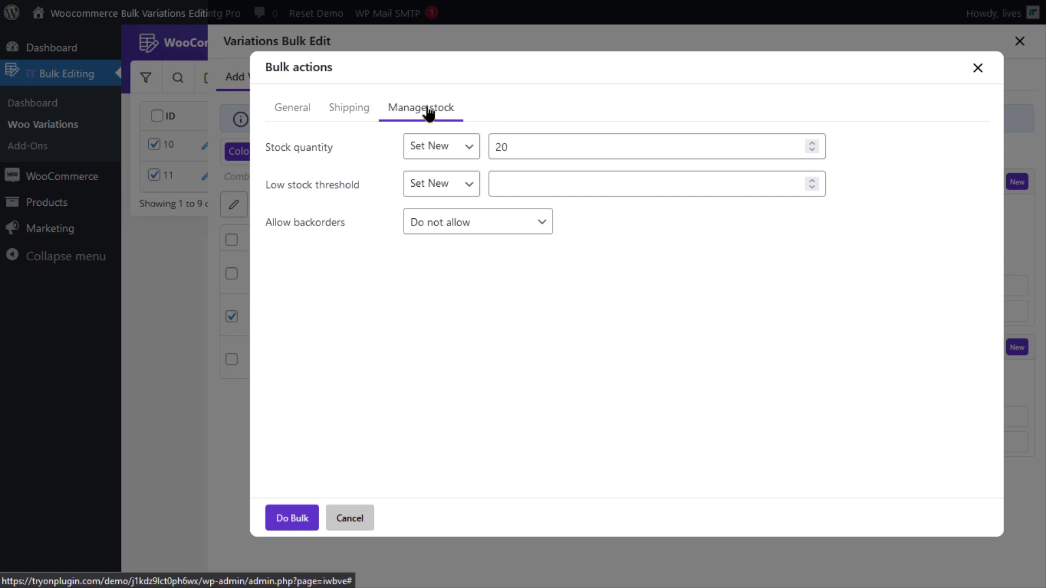
{"action": "left_click", "coordinate": [440, 148]}
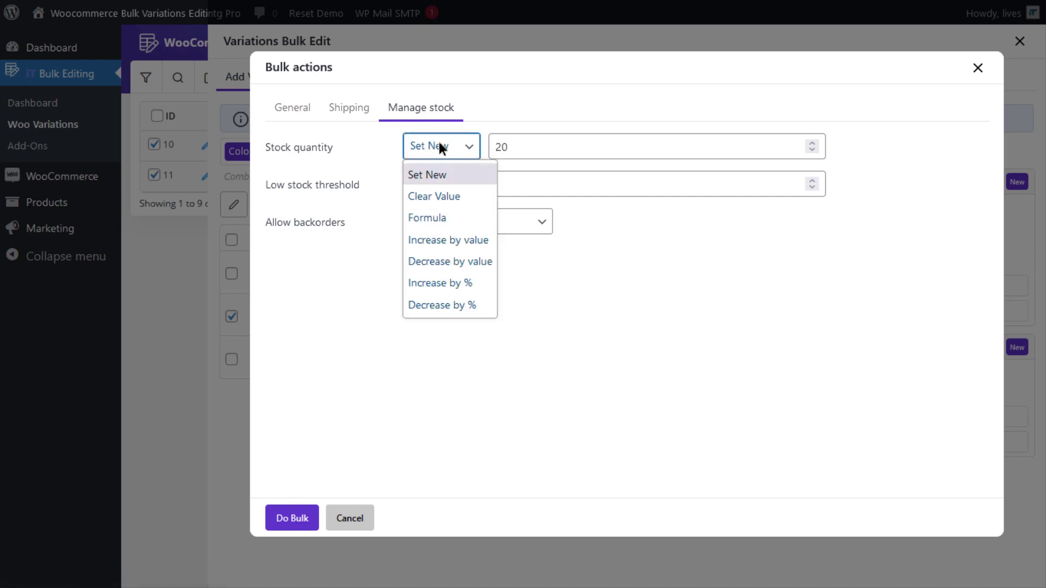
{"action": "left_click", "coordinate": [445, 216]}
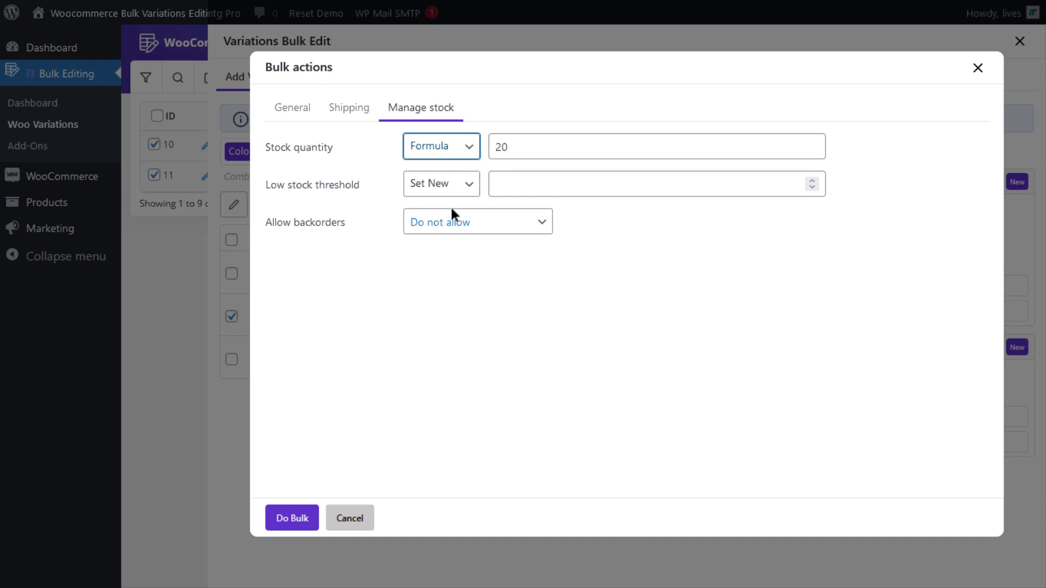
{"action": "double_click", "coordinate": [527, 149]}
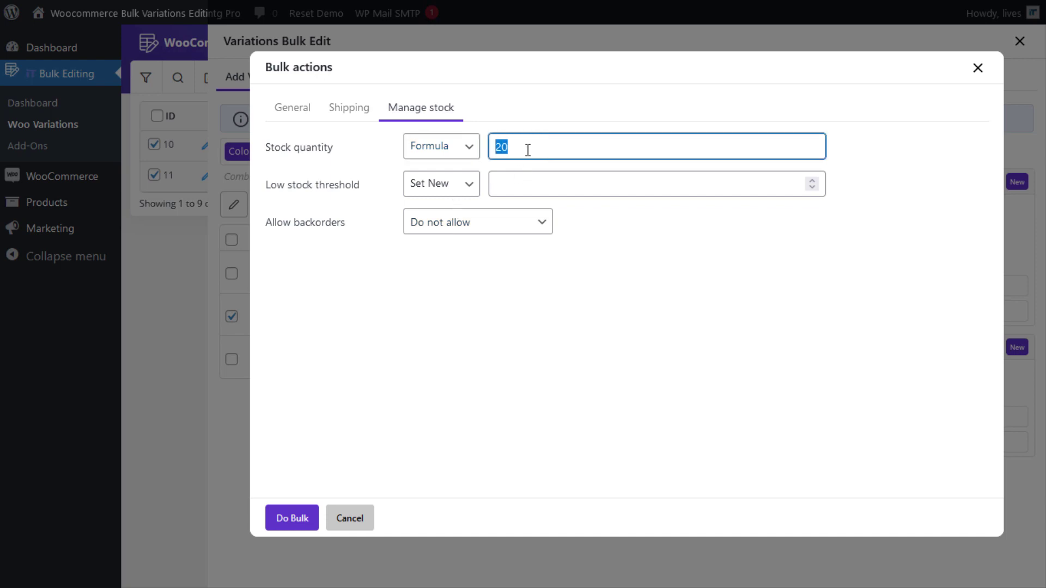
{"action": "type", "text": "2"}
{"action": "type", "text": "*X"}
{"action": "left_click", "coordinate": [292, 518]}
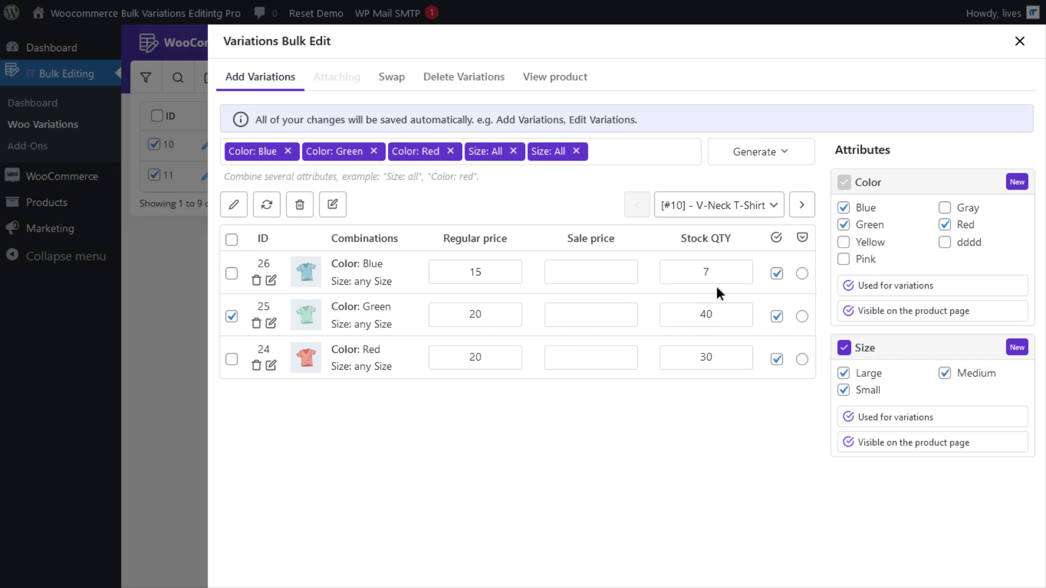
{"action": "left_click", "coordinate": [804, 206]}
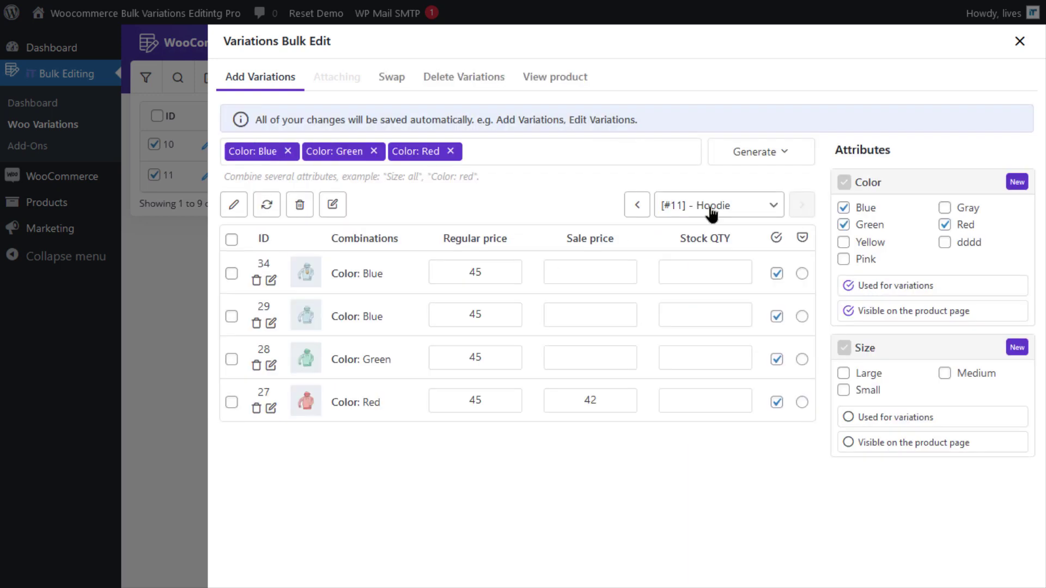
{"action": "left_click", "coordinate": [638, 206]}
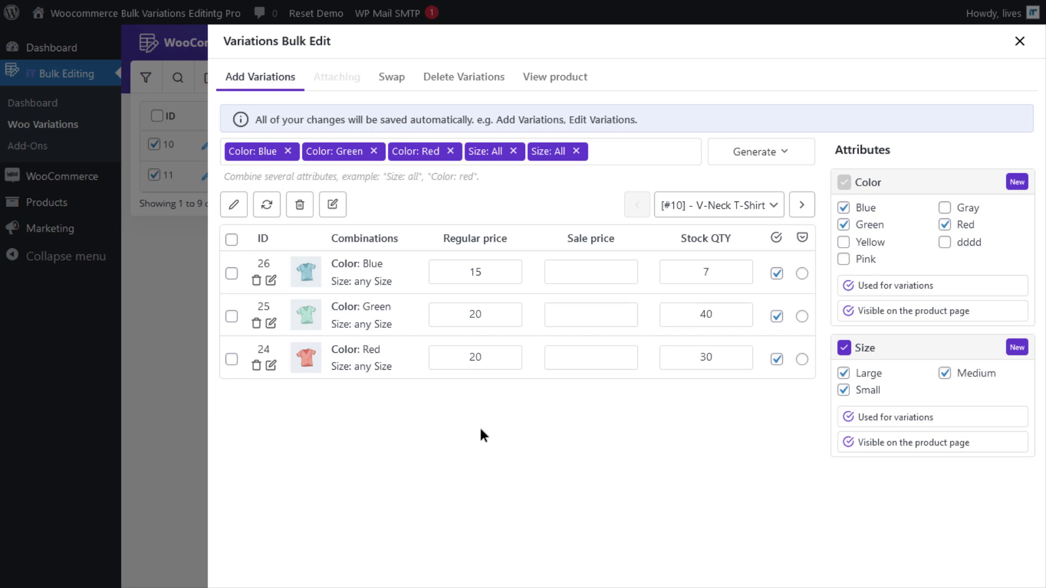
Step: Target All Variations of the selected products with Manage stock set to Yes
{"action": "left_click", "coordinate": [235, 205]}
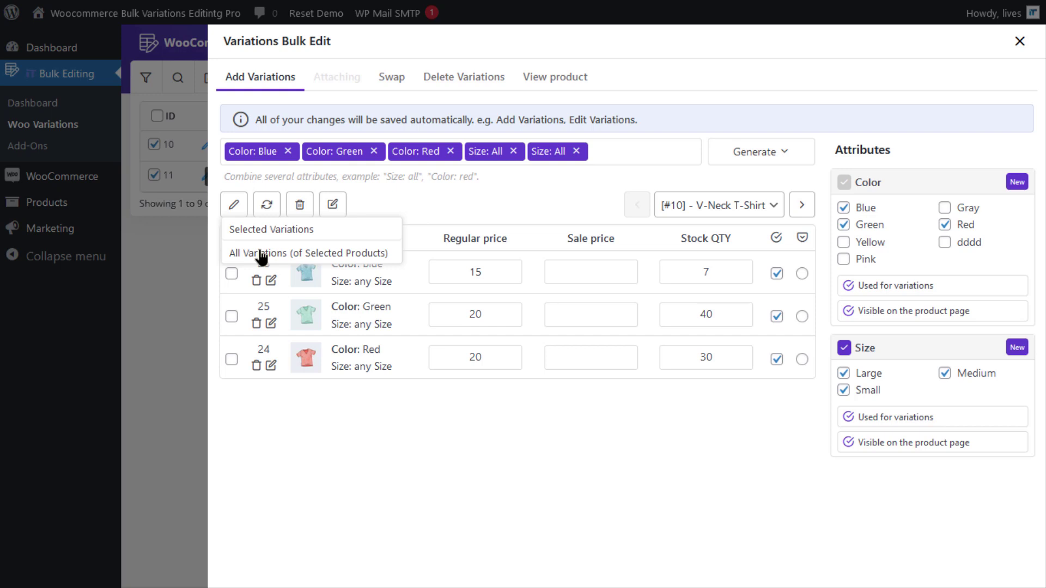
{"action": "left_click", "coordinate": [261, 253]}
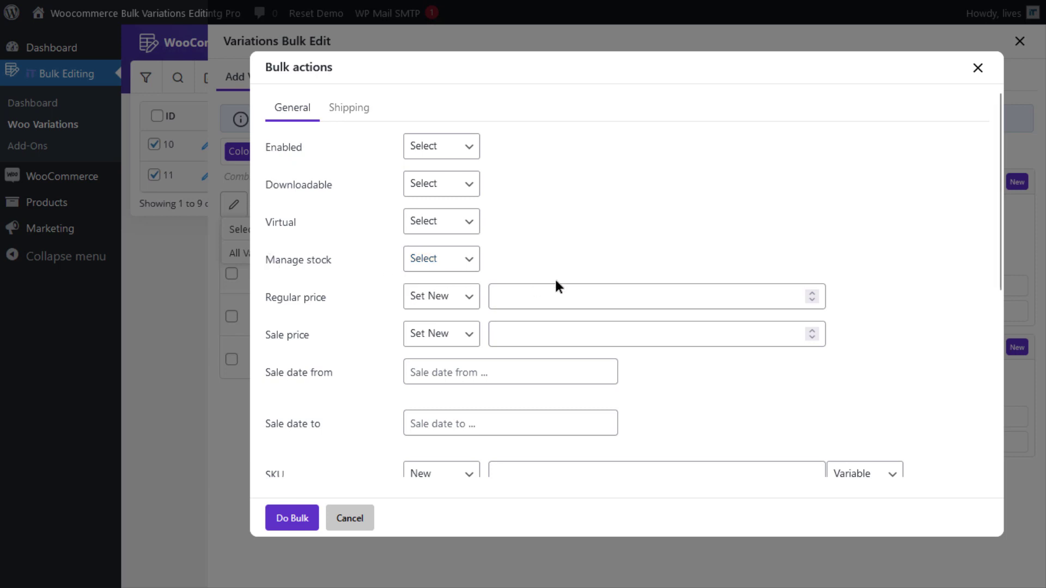
{"action": "left_click", "coordinate": [447, 262]}
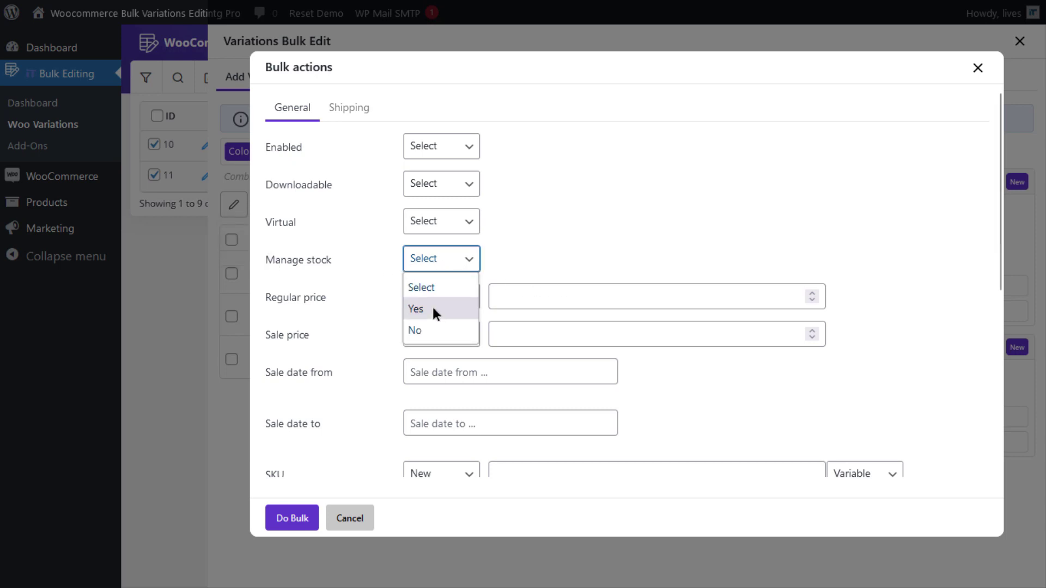
{"action": "left_click", "coordinate": [433, 308]}
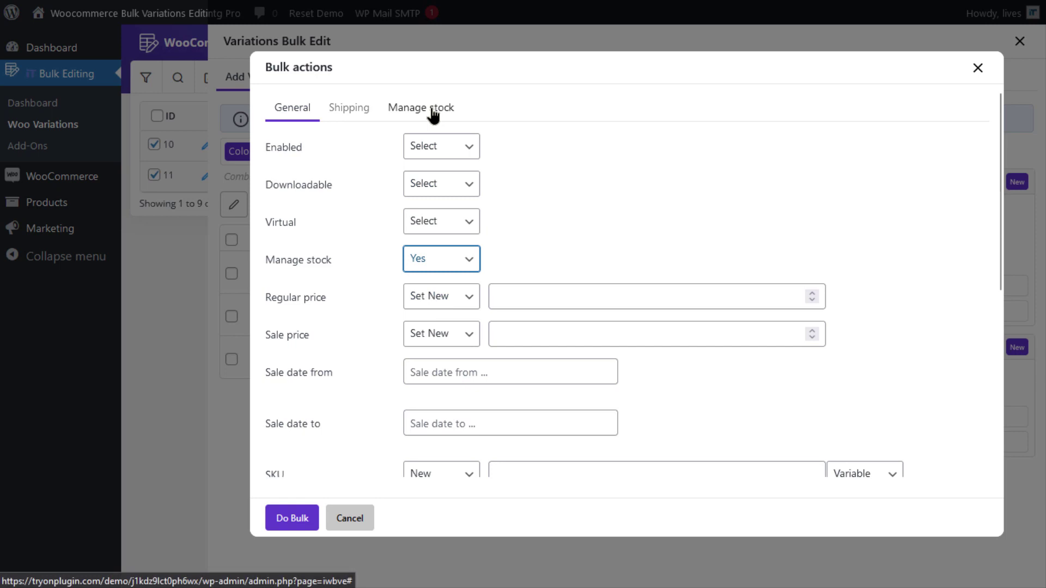
{"action": "left_click", "coordinate": [433, 115]}
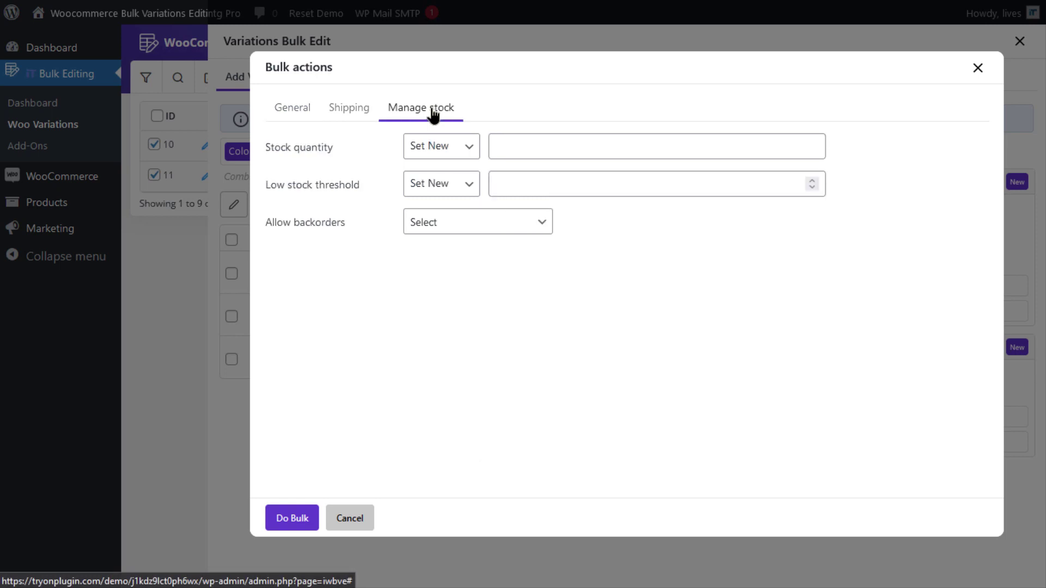
Step: Apply an Increase by value of 5 to all variations' stock quantity
{"action": "left_click", "coordinate": [454, 147]}
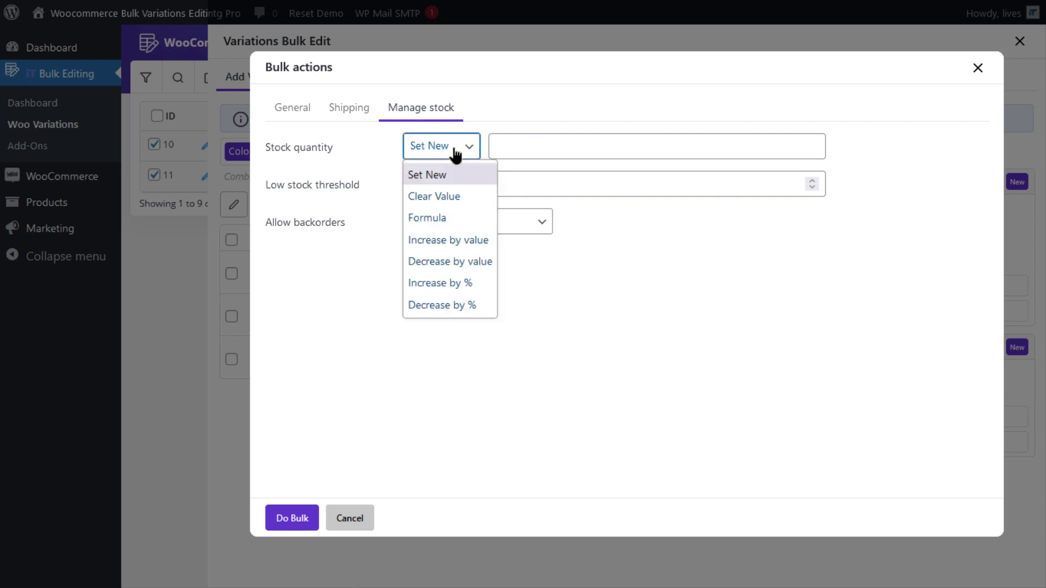
{"action": "left_click", "coordinate": [444, 239]}
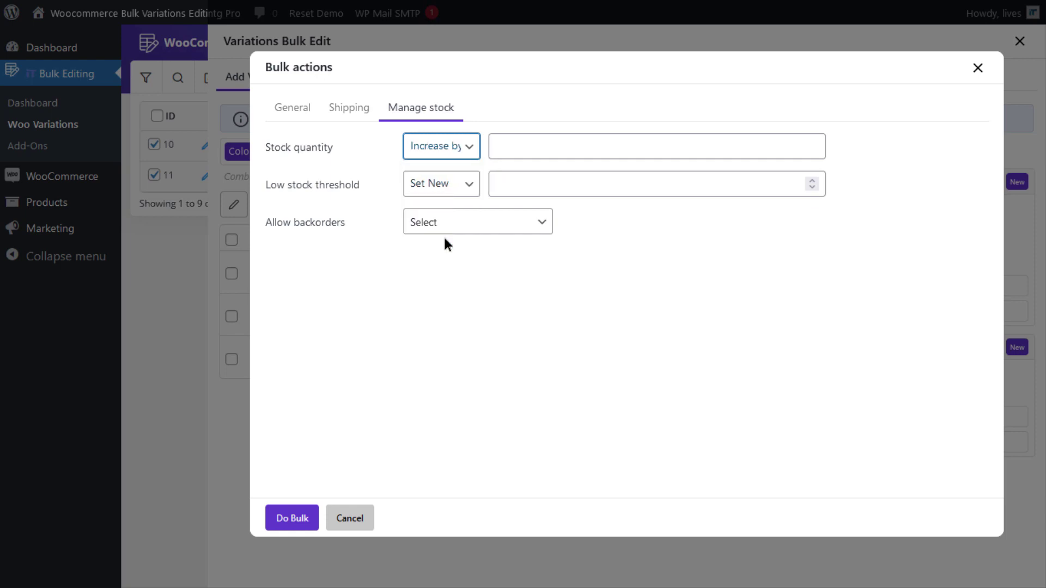
{"action": "left_click", "coordinate": [564, 139]}
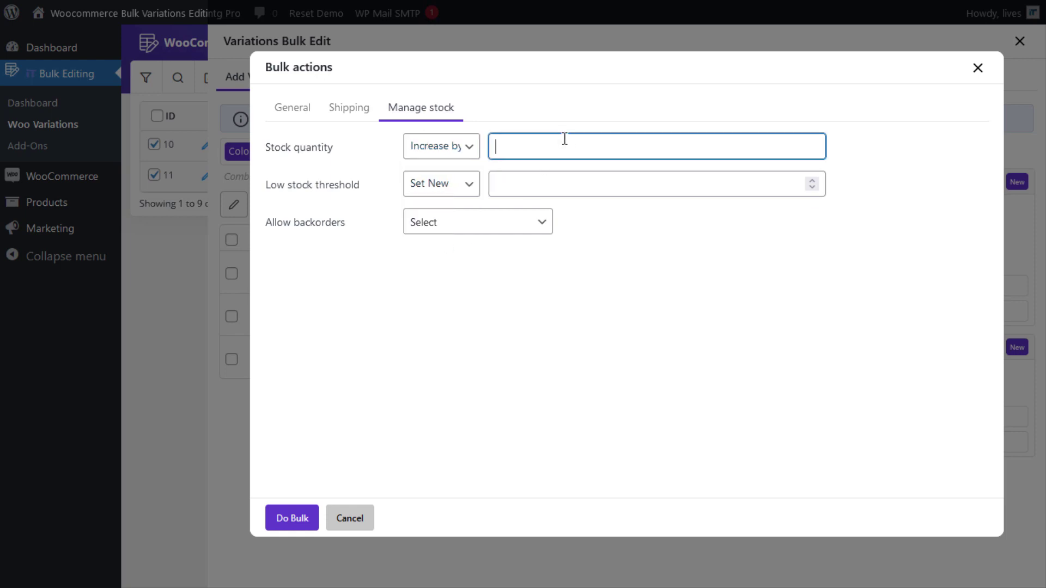
{"action": "type", "text": "5"}
{"action": "left_click", "coordinate": [292, 519]}
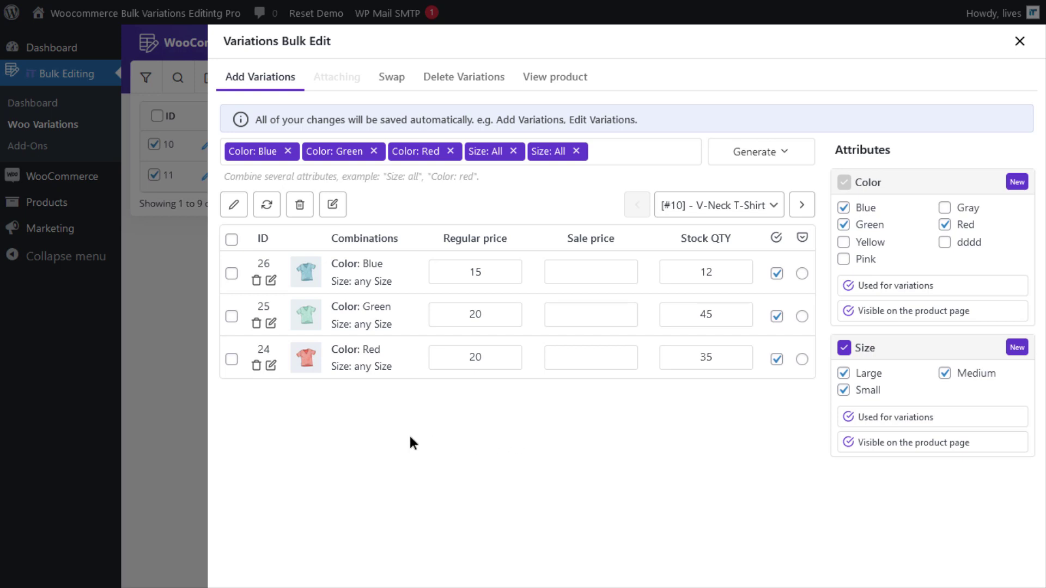
Step: Mark rows 25 and 24, target Selected Variations, and set Manage stock to Yes
{"action": "left_click", "coordinate": [232, 318]}
{"action": "left_click", "coordinate": [231, 359]}
{"action": "left_click", "coordinate": [235, 205]}
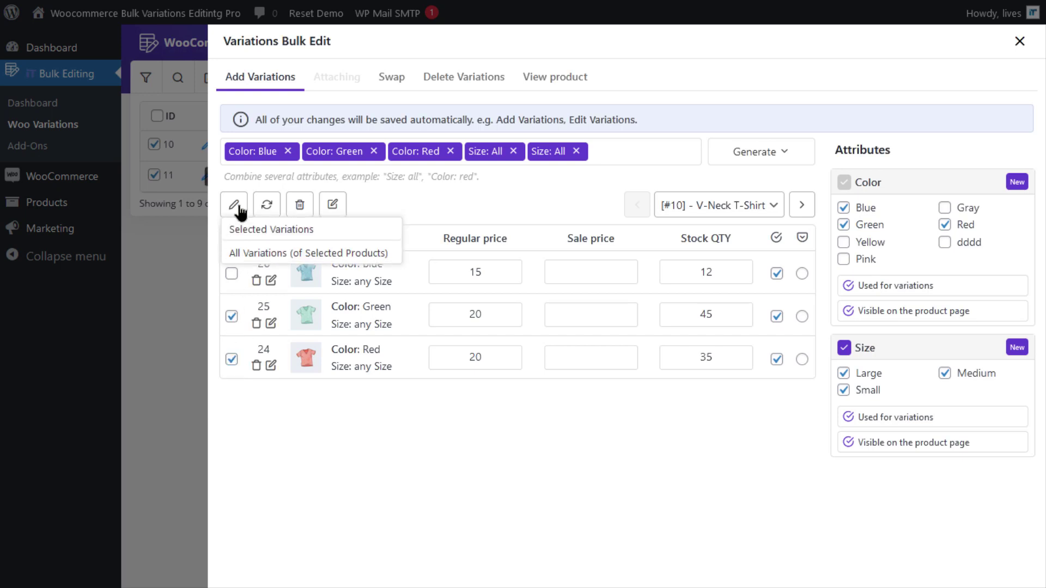
{"action": "left_click", "coordinate": [265, 232]}
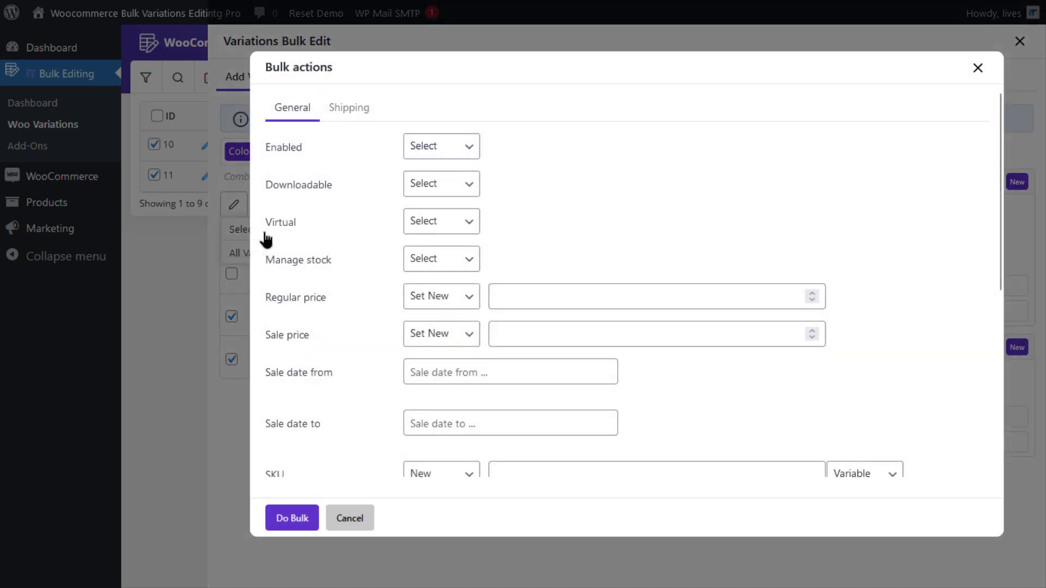
{"action": "left_click", "coordinate": [443, 263]}
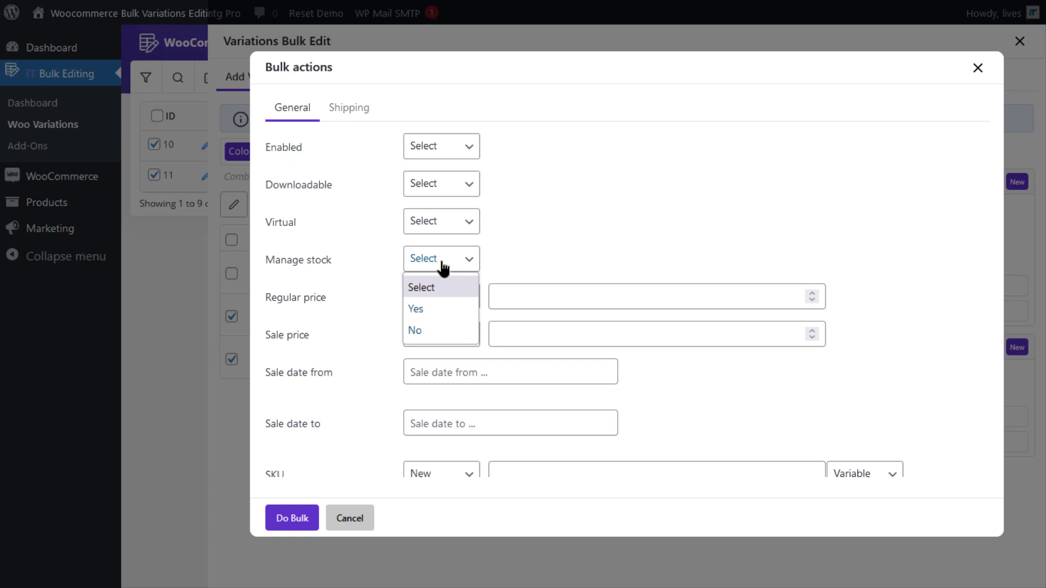
{"action": "left_click", "coordinate": [430, 306]}
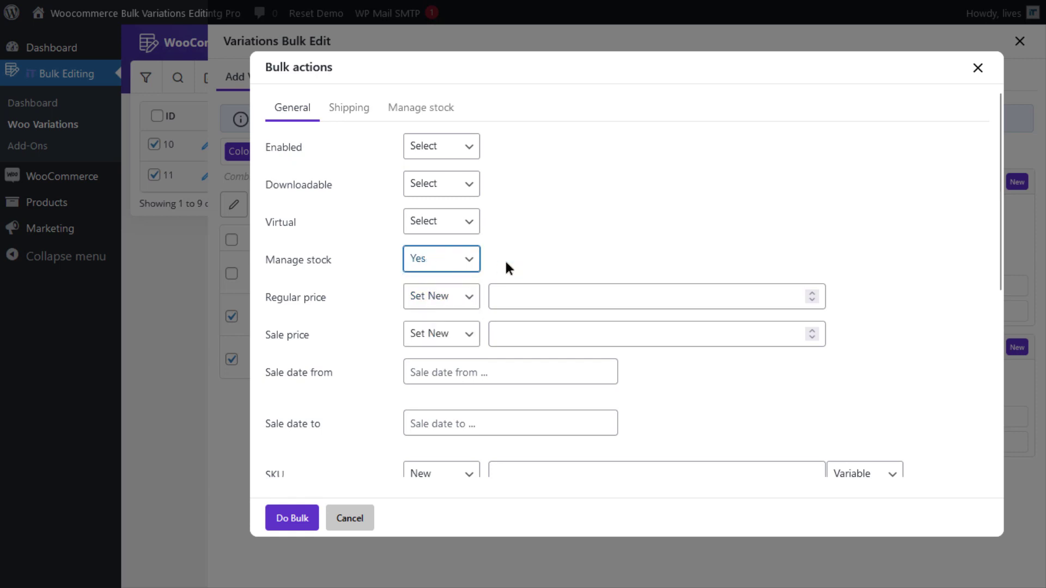
{"action": "left_click", "coordinate": [421, 107]}
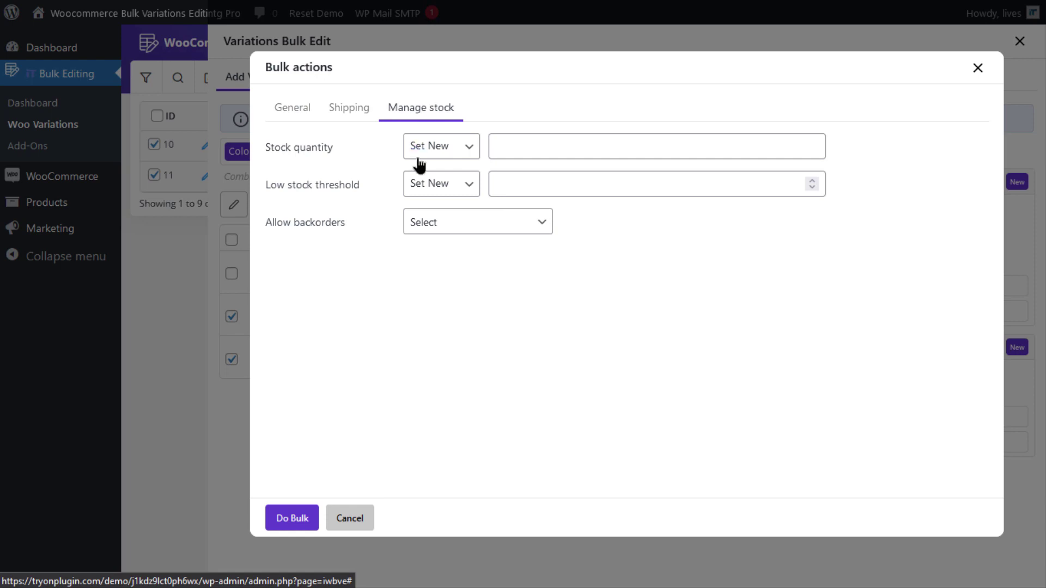
Step: Apply a Decrease by % of 50 to the marked variations' stock quantity
{"action": "left_click", "coordinate": [452, 145]}
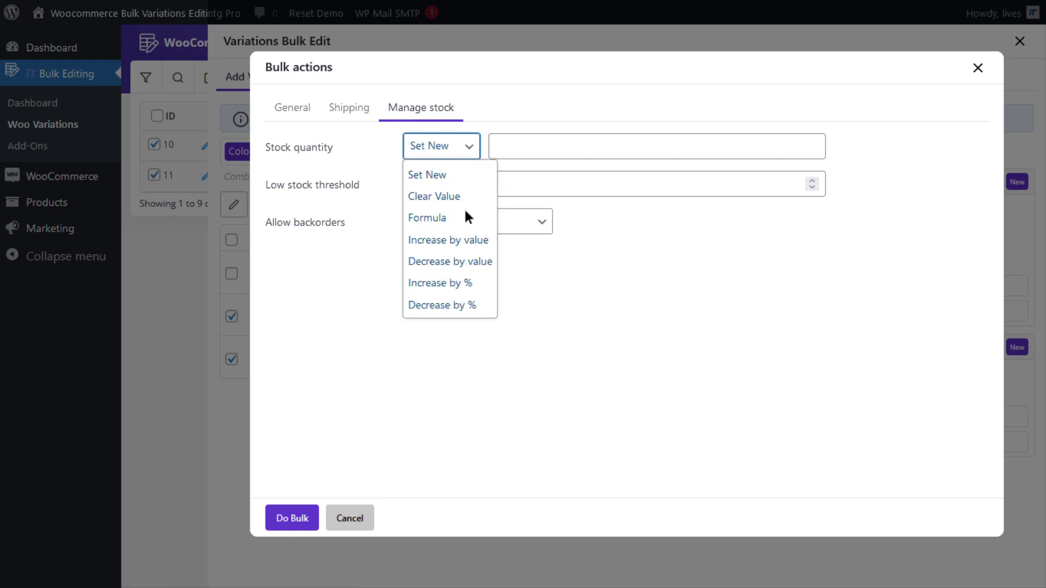
{"action": "left_click", "coordinate": [451, 306]}
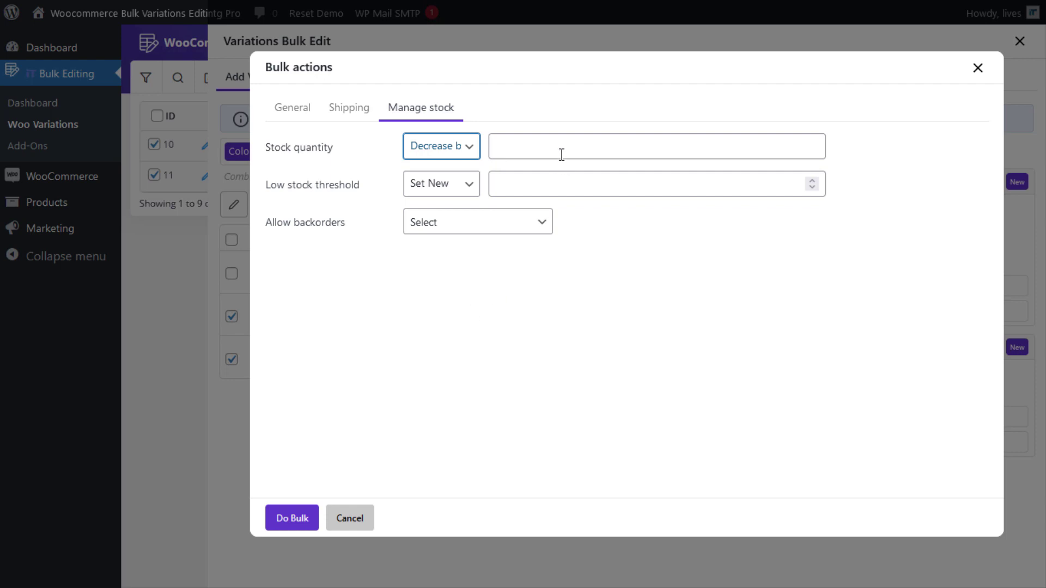
{"action": "left_click", "coordinate": [576, 144]}
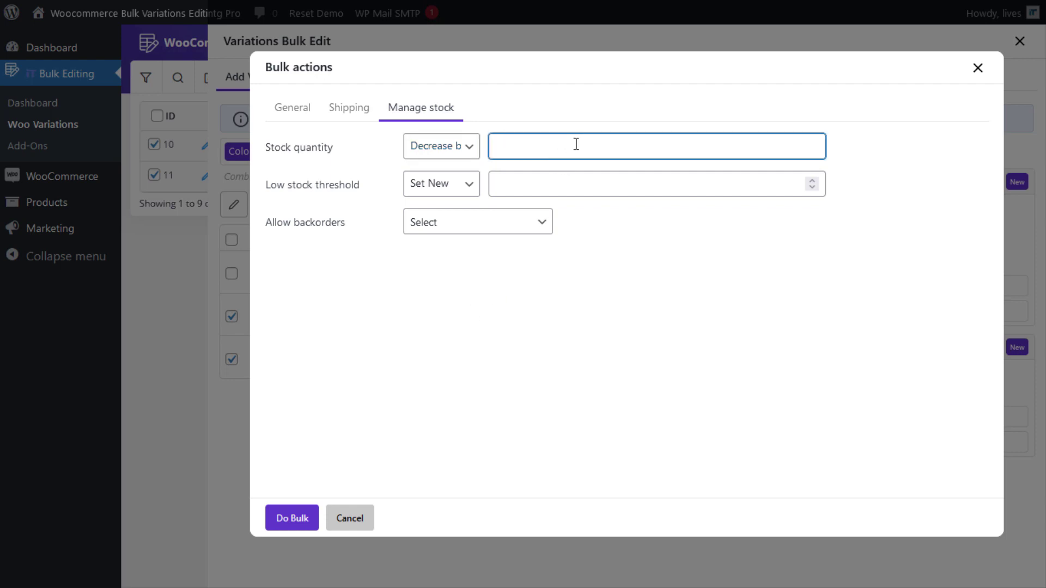
{"action": "type", "text": "50"}
{"action": "left_click", "coordinate": [292, 518]}
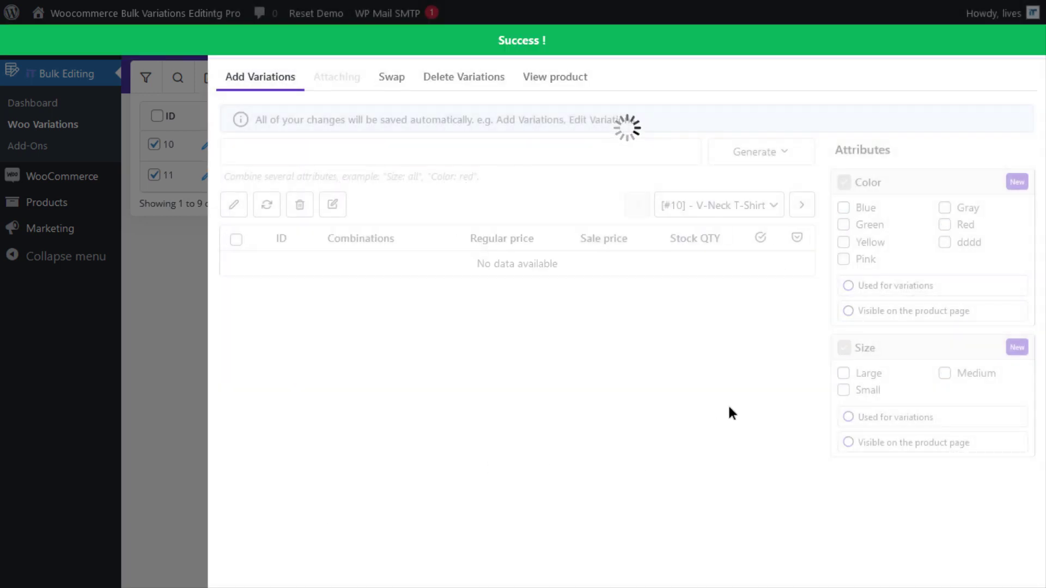